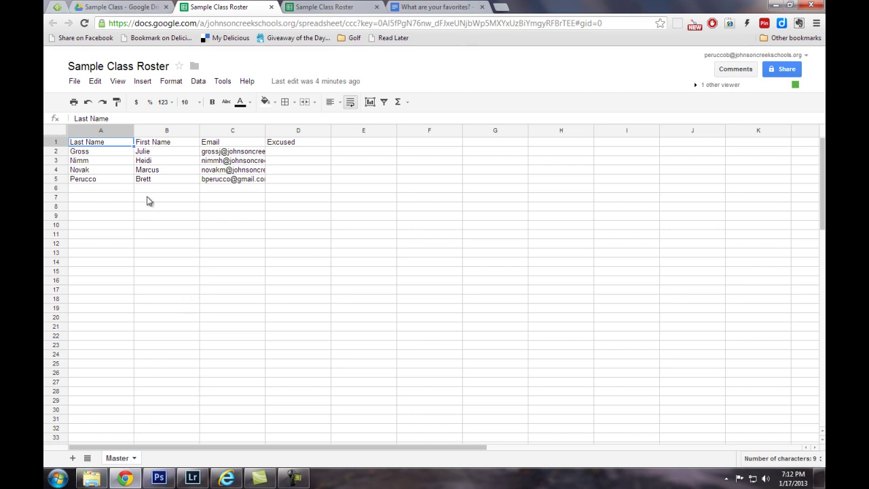
Find the 'What are your favorites?' template in Sample Class Assignment Templates, then close it
click(131, 5)
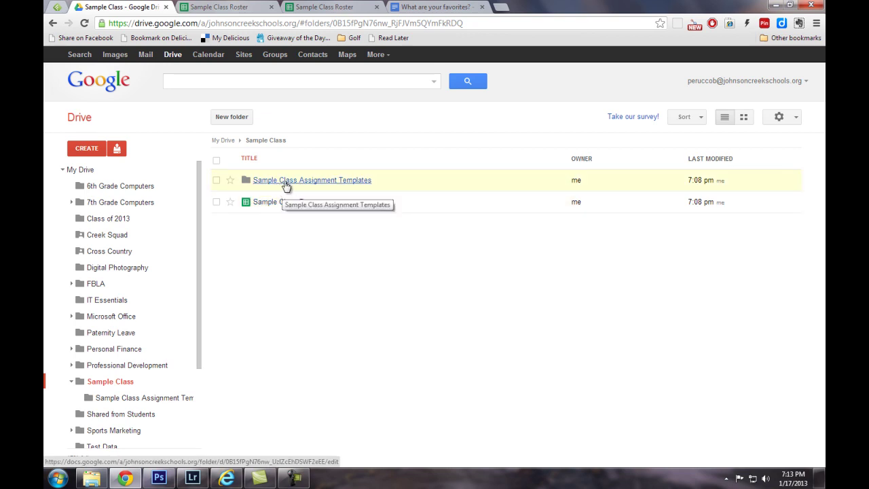
click(360, 183)
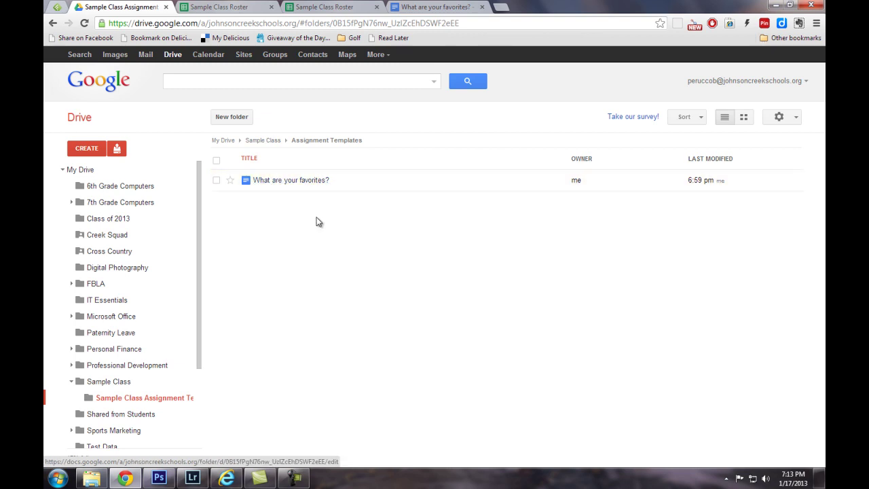
click(424, 14)
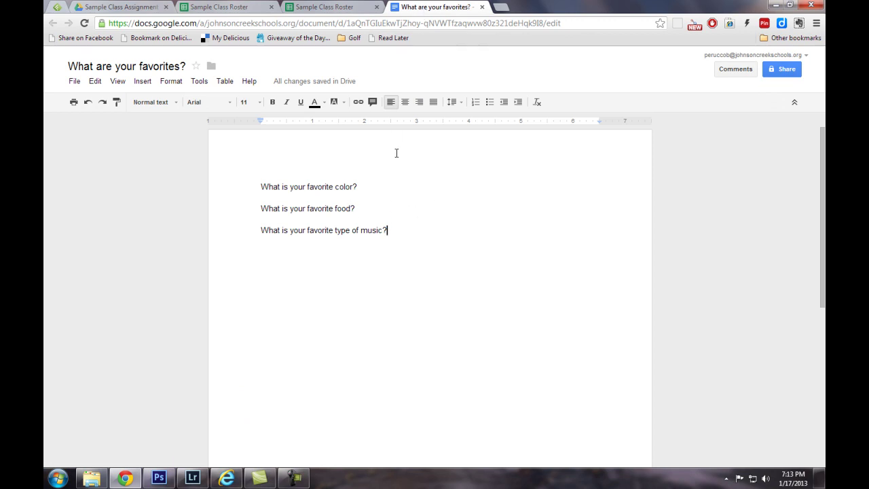
click(481, 8)
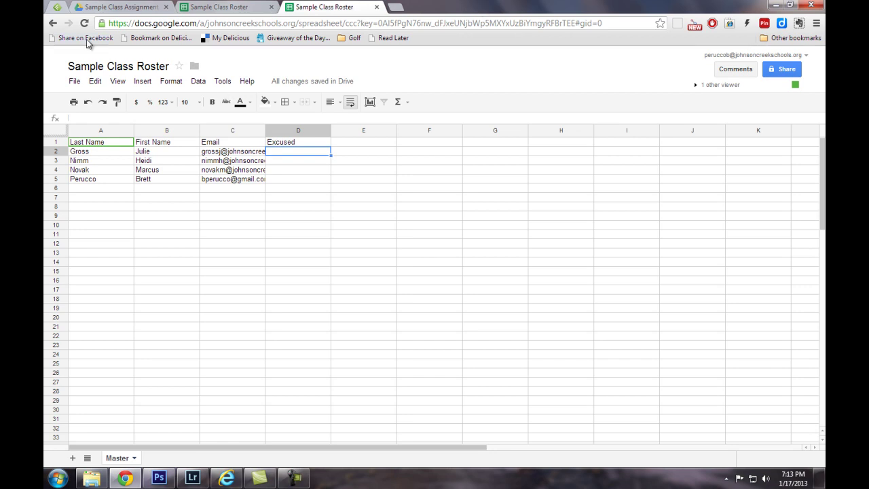
Create a folder named 'What are your favorites?' inside the Sample Class folder in Drive
click(115, 9)
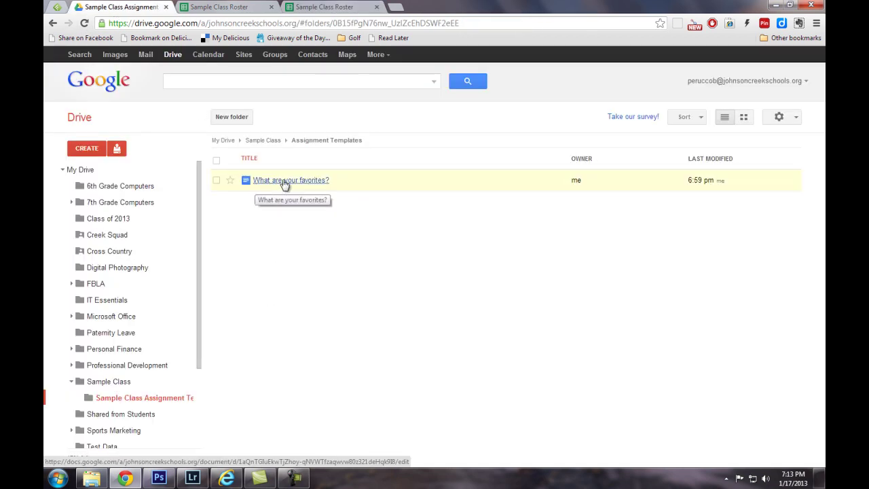
click(122, 387)
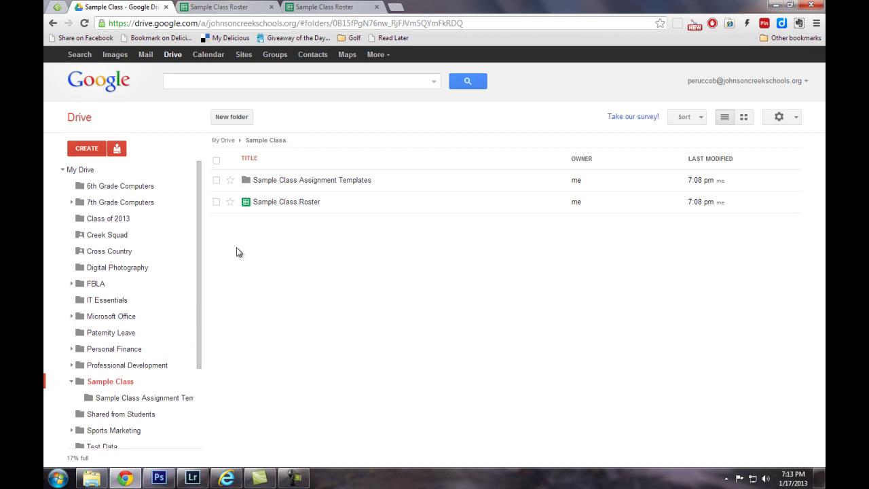
click(87, 153)
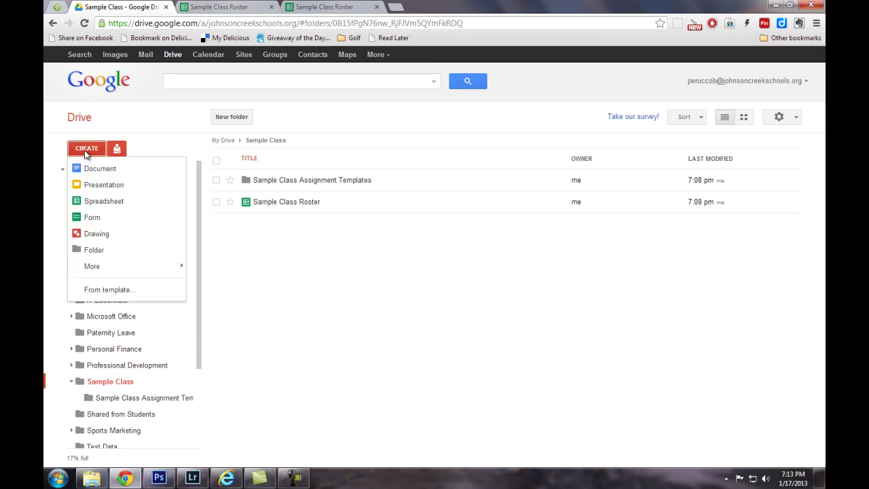
click(128, 250)
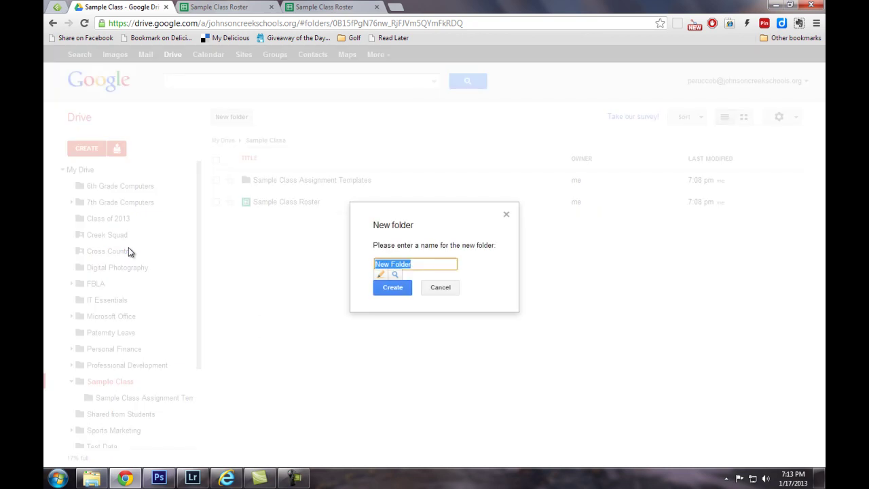
text(What are your favorites?)
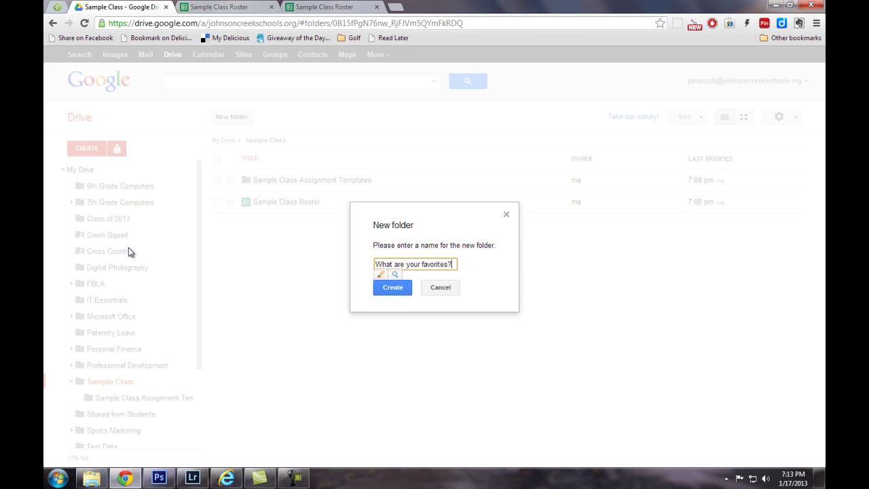
click(388, 290)
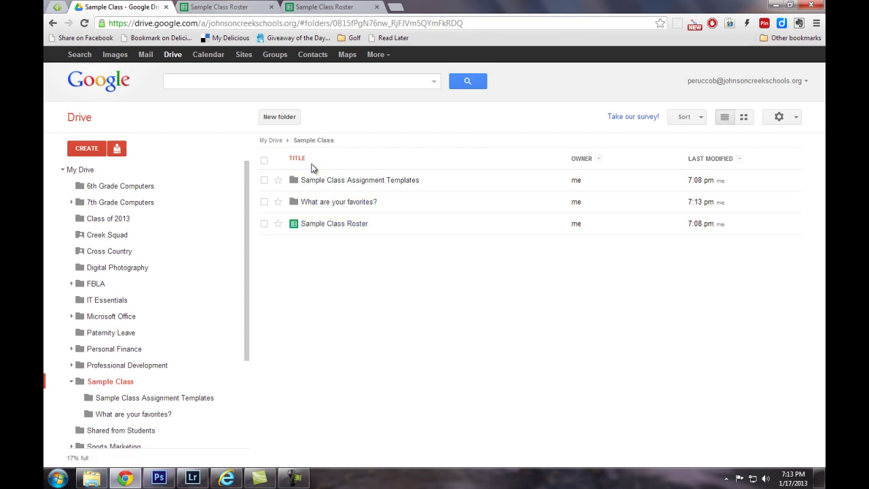
click(376, 7)
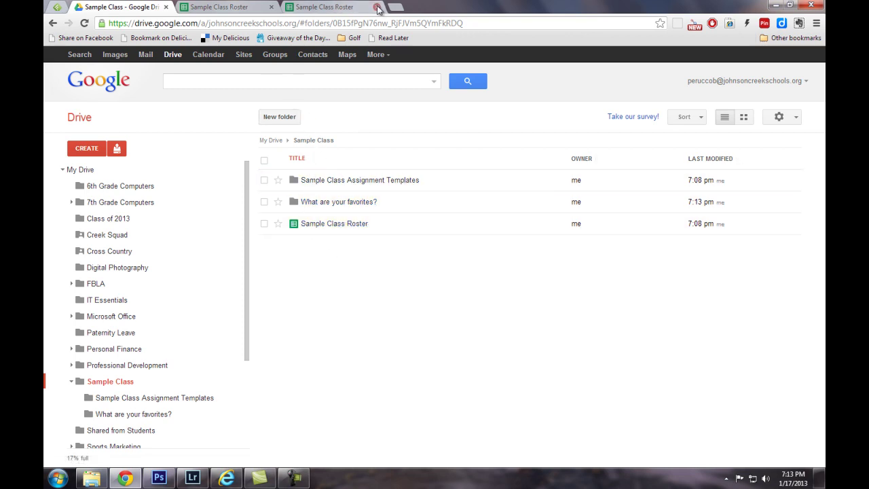
Duplicate the Master sheet and rename the copy 'What are your favorites'
click(218, 7)
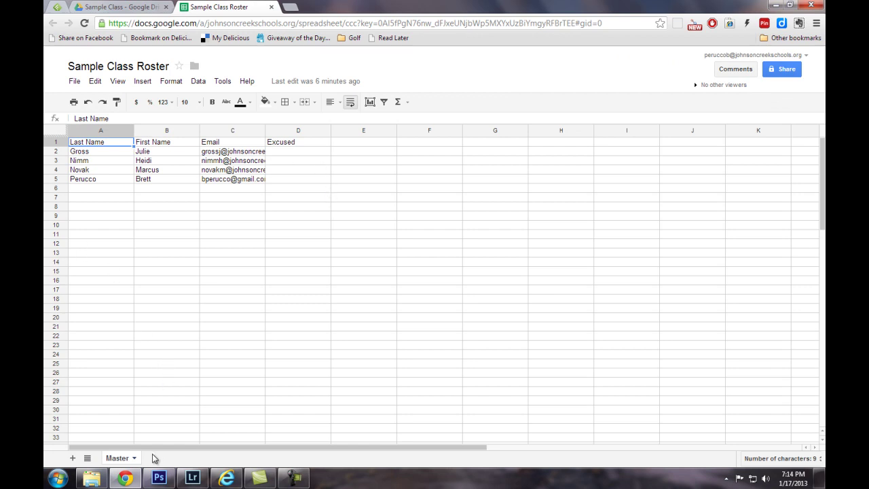
click(135, 459)
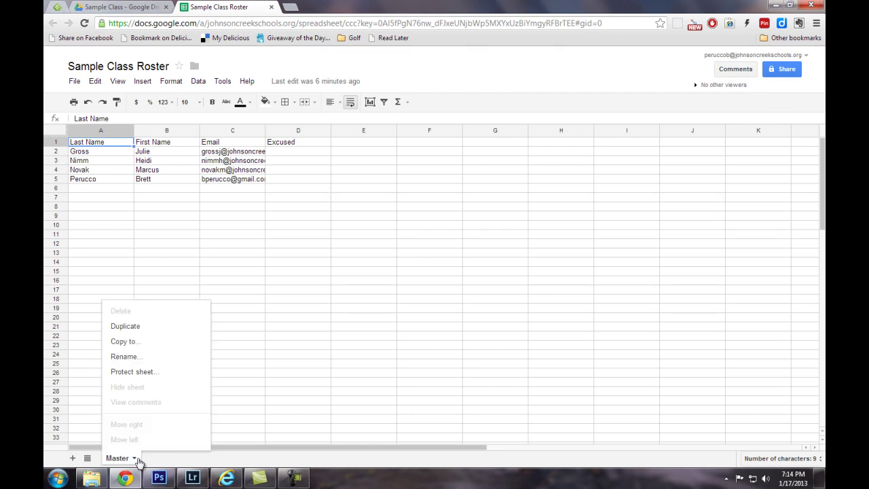
click(139, 332)
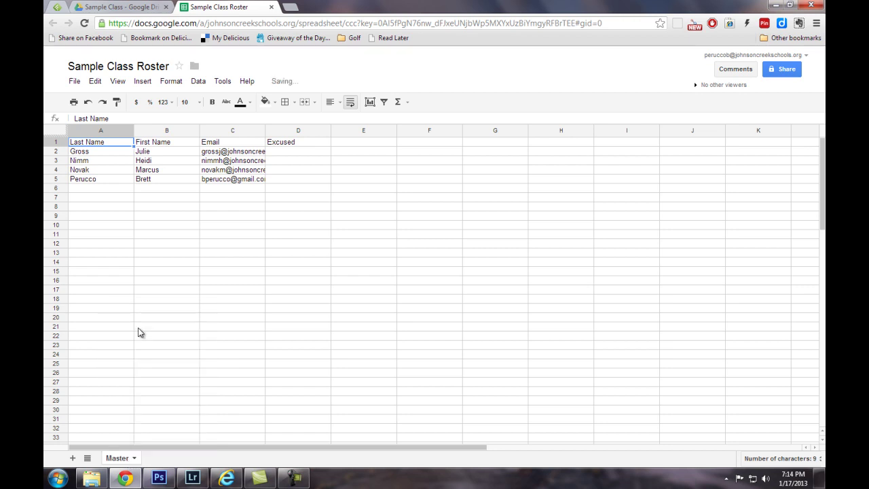
click(193, 459)
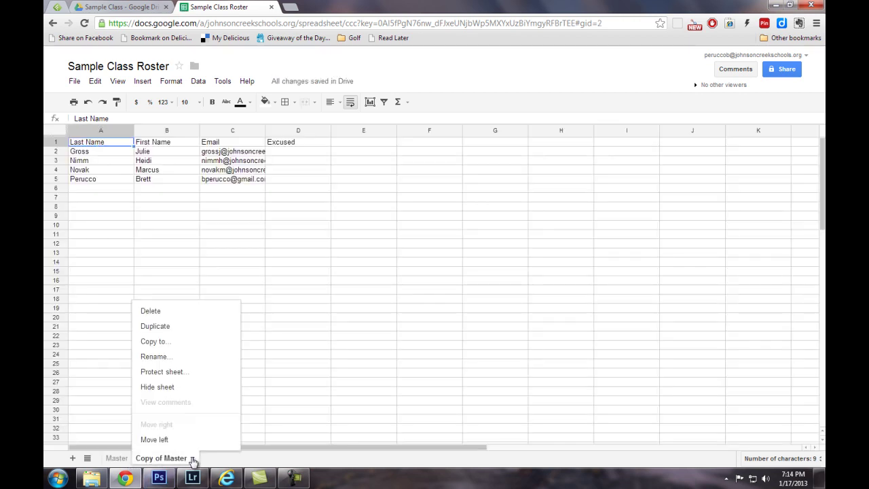
click(162, 357)
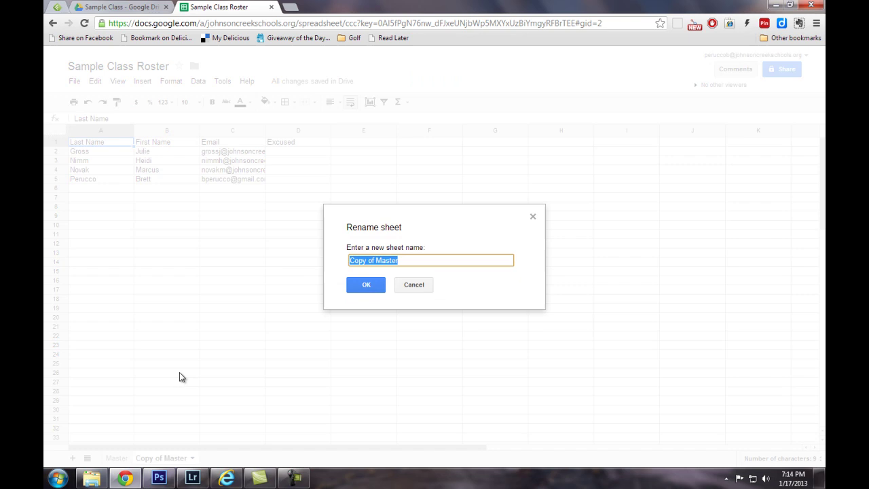
text(What a)
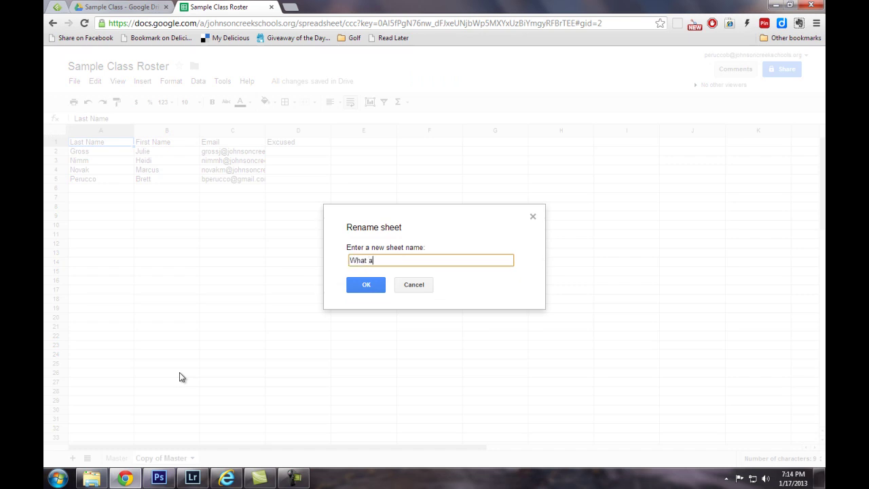
text(re your favorites)
click(353, 286)
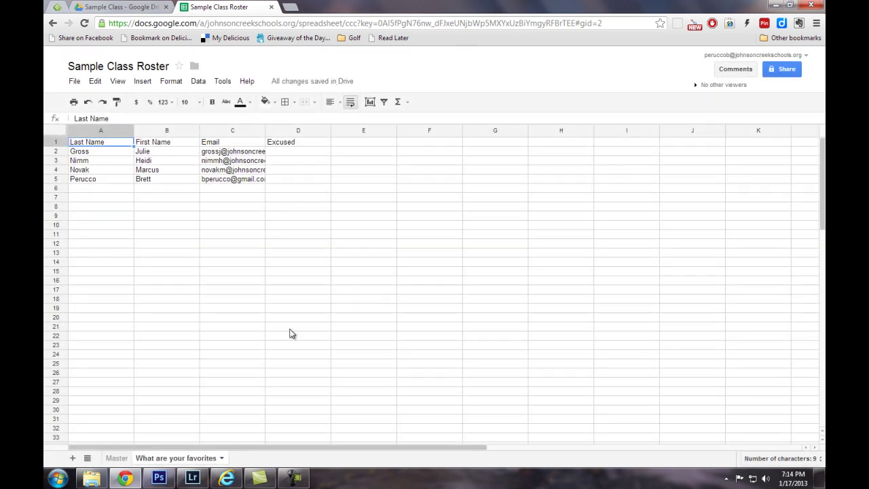
Install the Doctopus V2.0 script from the Script Gallery and authorize it
click(143, 82)
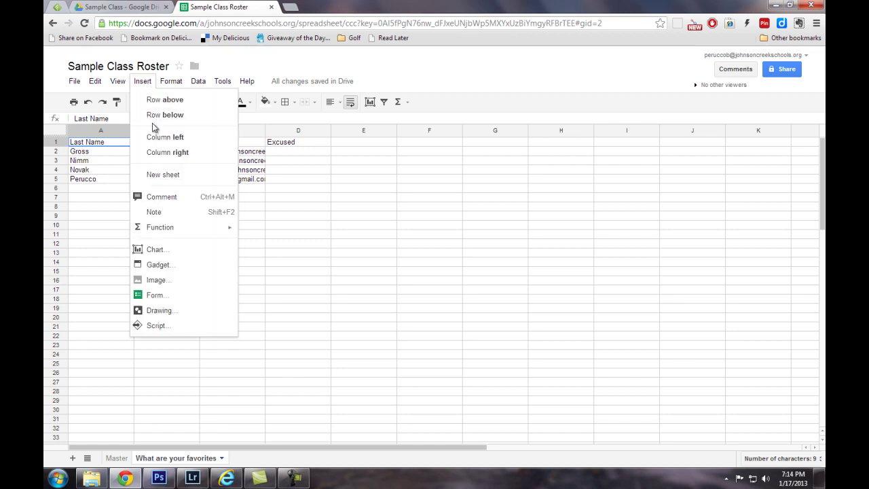
click(158, 327)
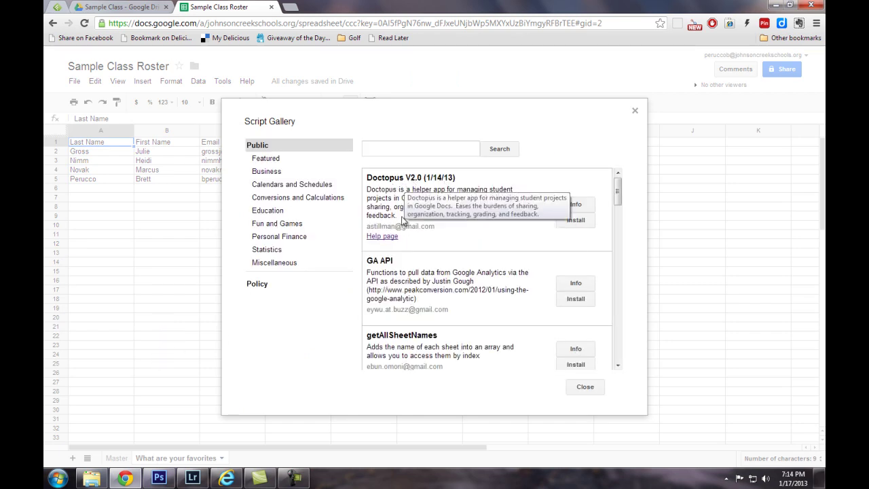
click(391, 147)
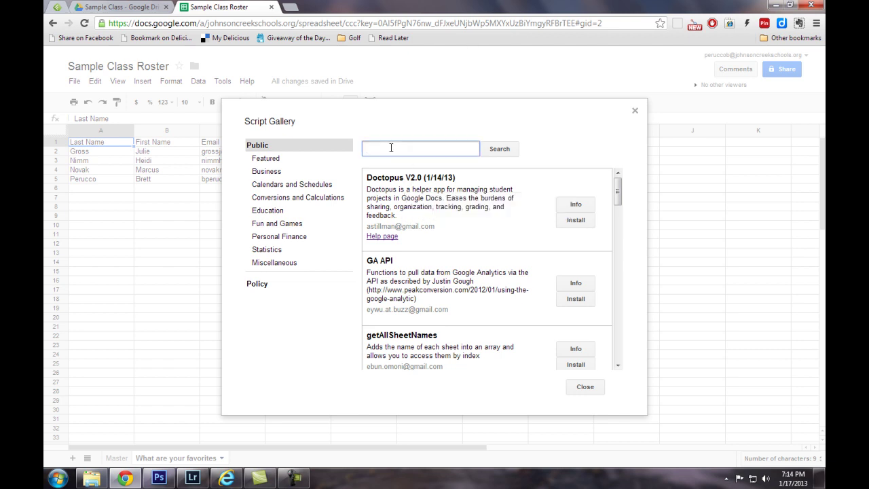
click(576, 222)
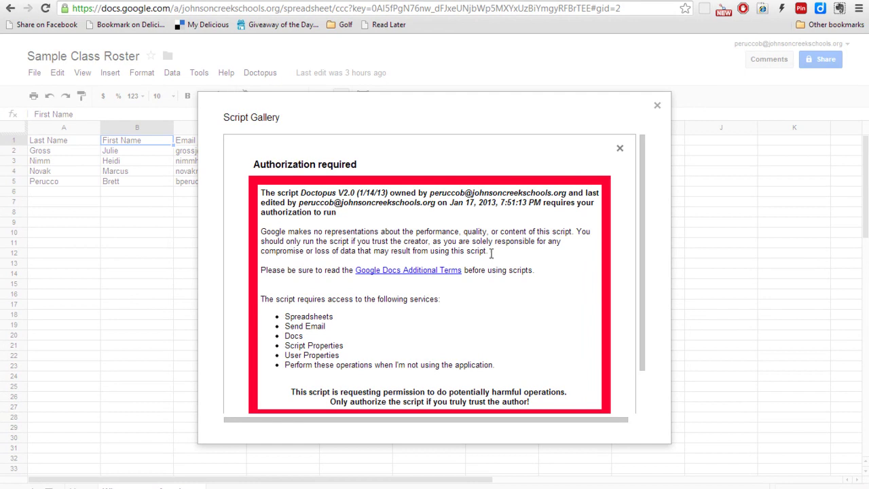
scroll(496, 239, down, 1)
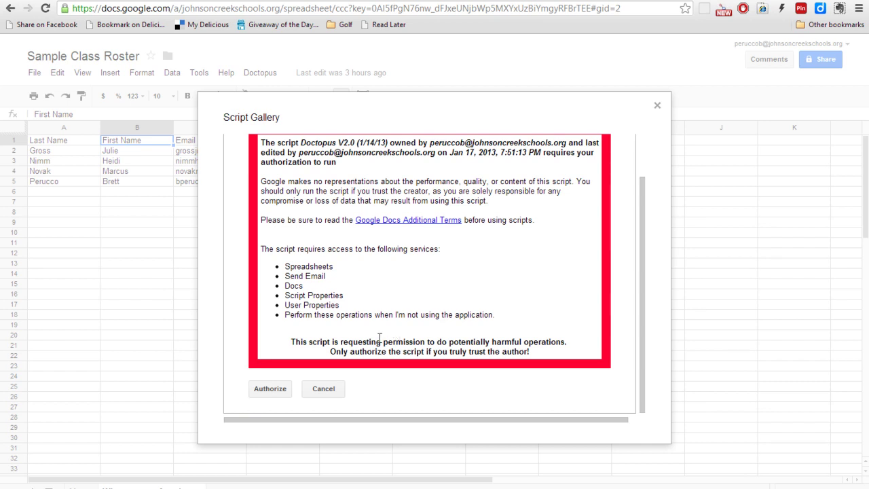
click(271, 393)
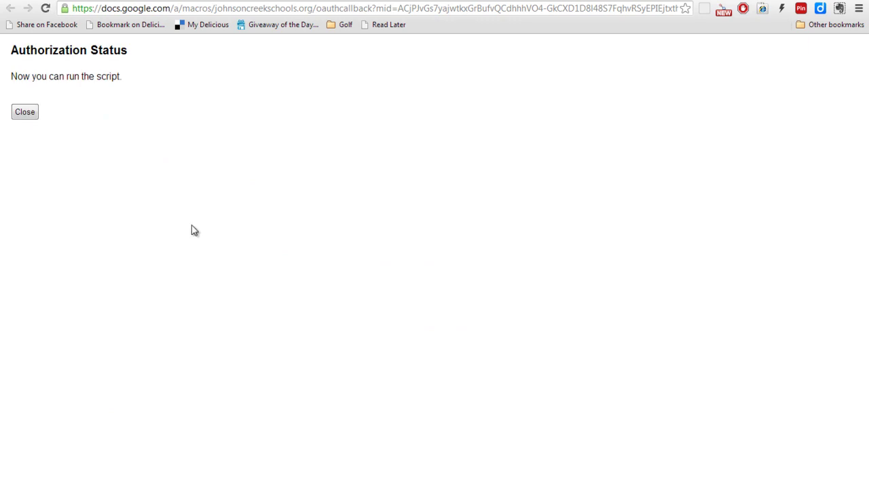
click(26, 116)
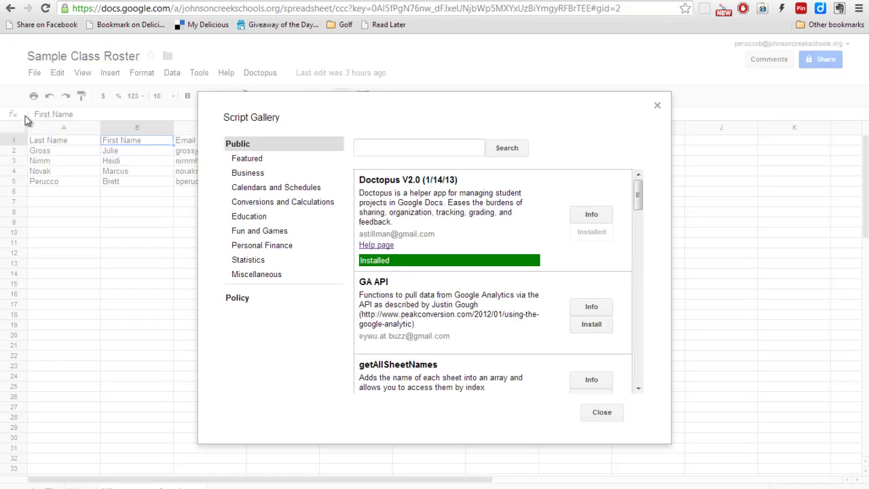
click(602, 414)
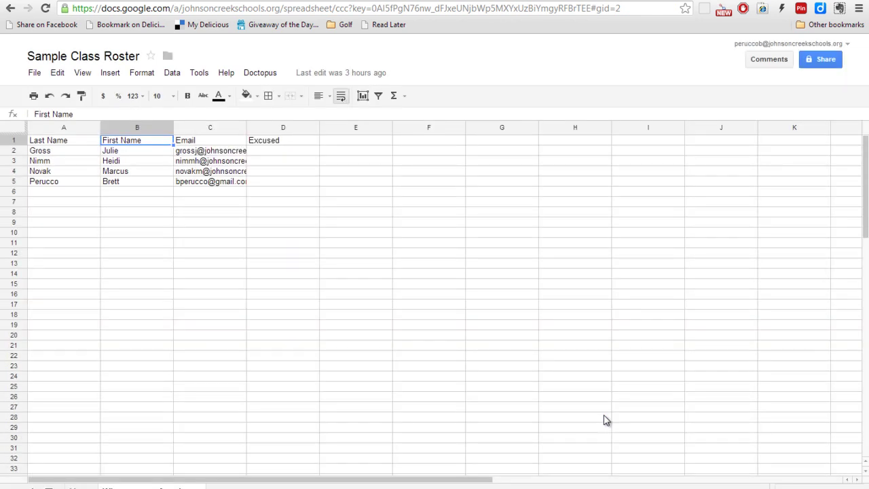
Launch the Doctopus installation and bring up the Desired Doc sharing arrangement choices
click(273, 76)
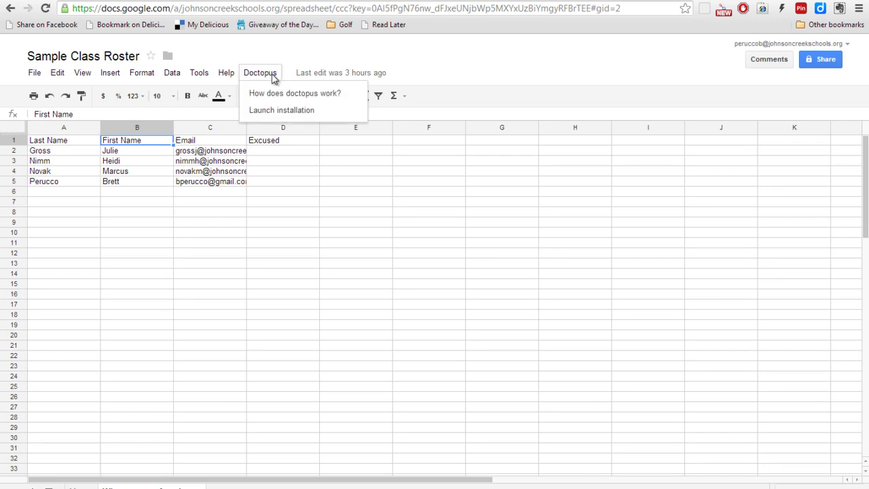
click(288, 111)
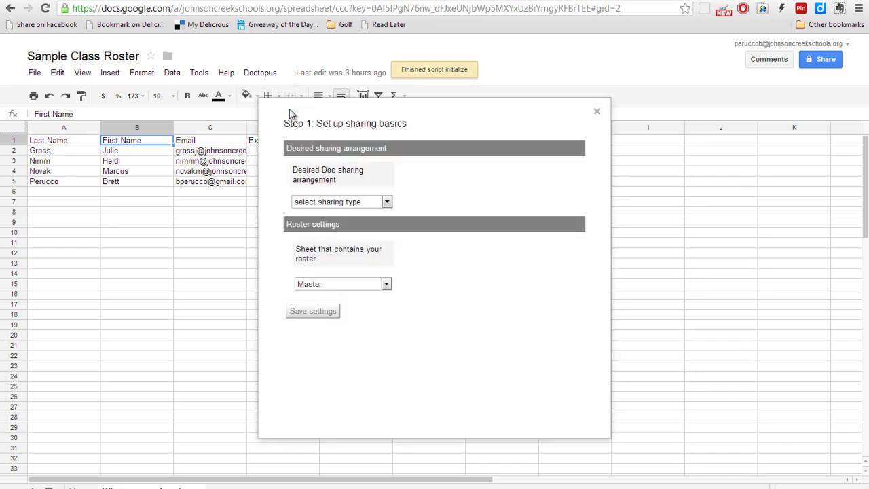
click(386, 202)
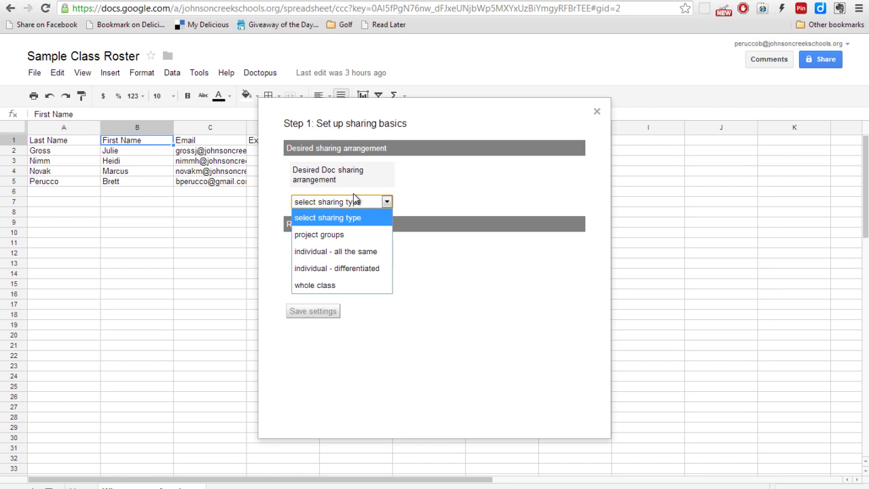
Save sharing as 'individual - all the same', no class access, roster 'What are your favorites', excused column 'Excused'
click(372, 251)
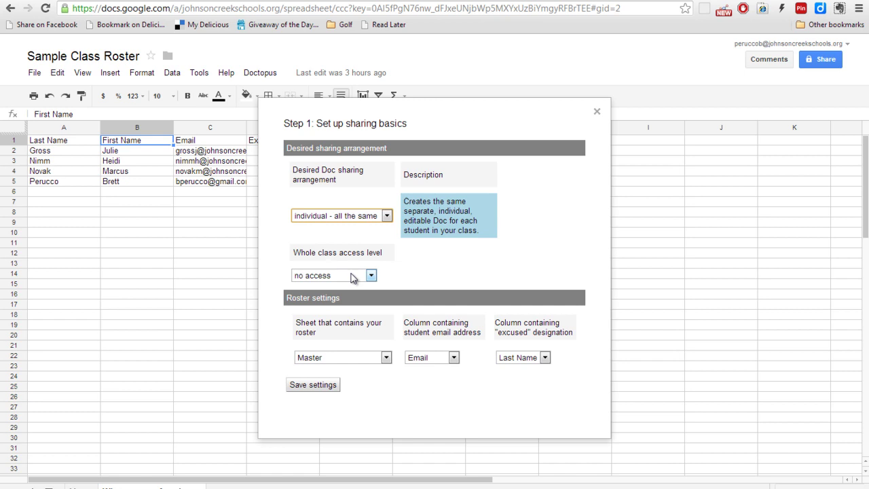
click(371, 274)
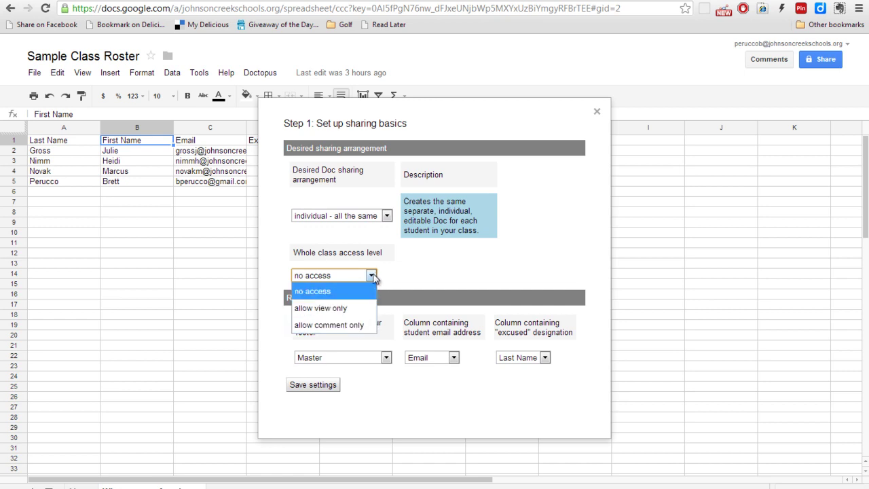
click(373, 277)
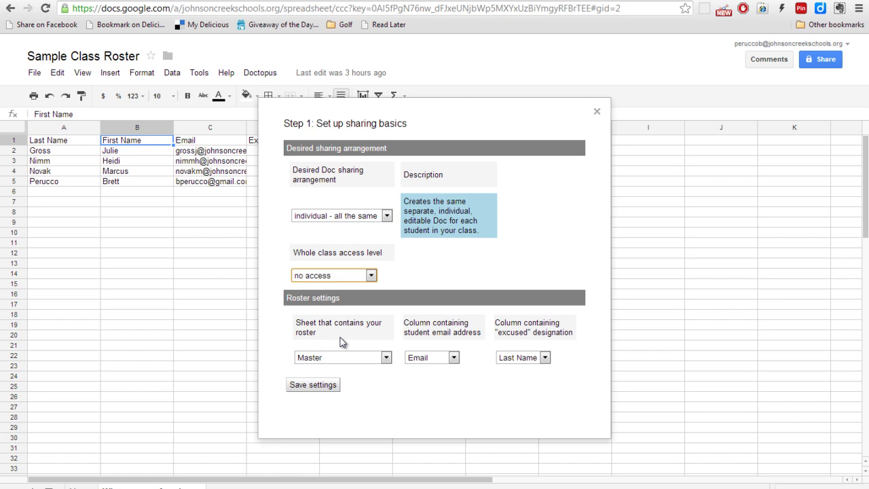
click(385, 358)
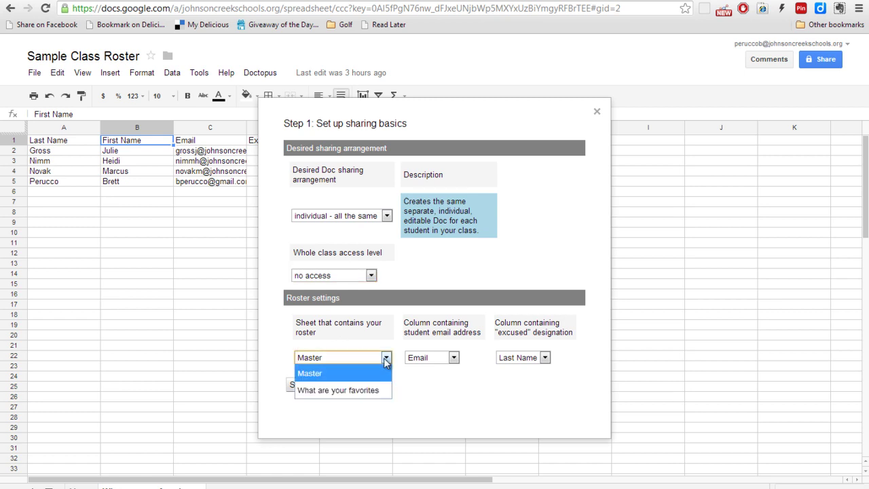
click(372, 391)
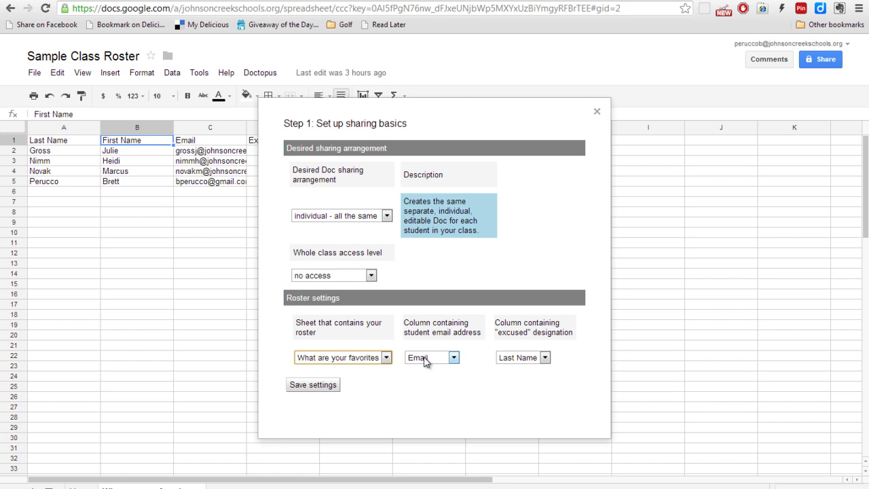
click(530, 359)
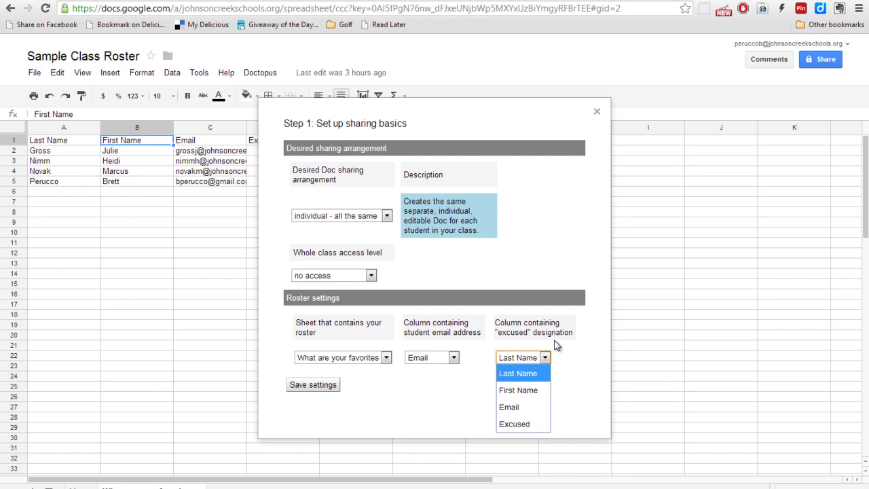
click(521, 422)
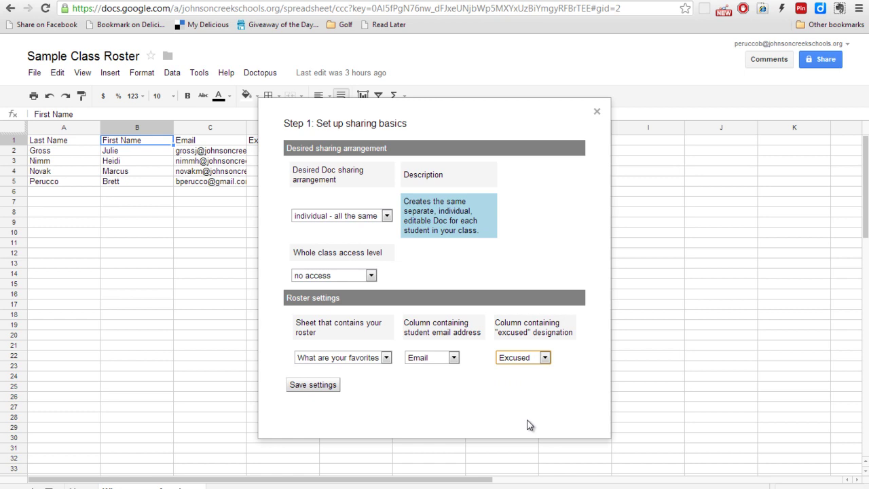
click(306, 392)
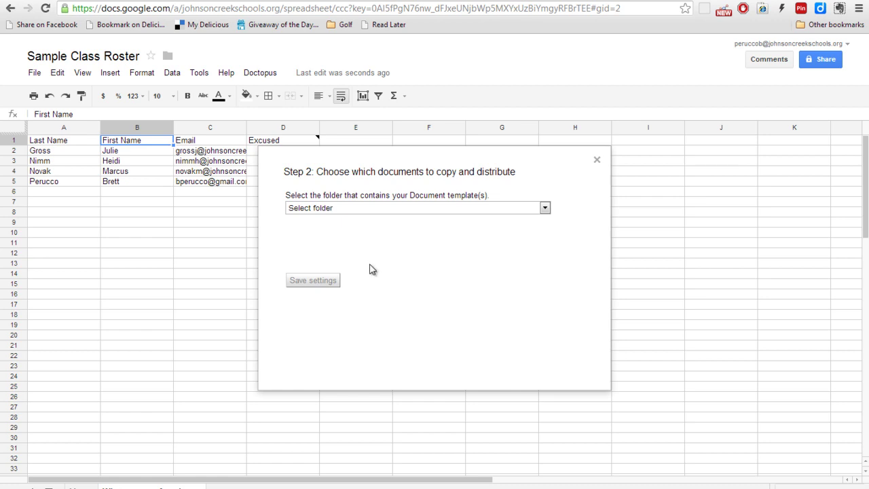
Pick the Sample Class Assignment Templates folder and the 'What are your favorites?' template file
click(366, 209)
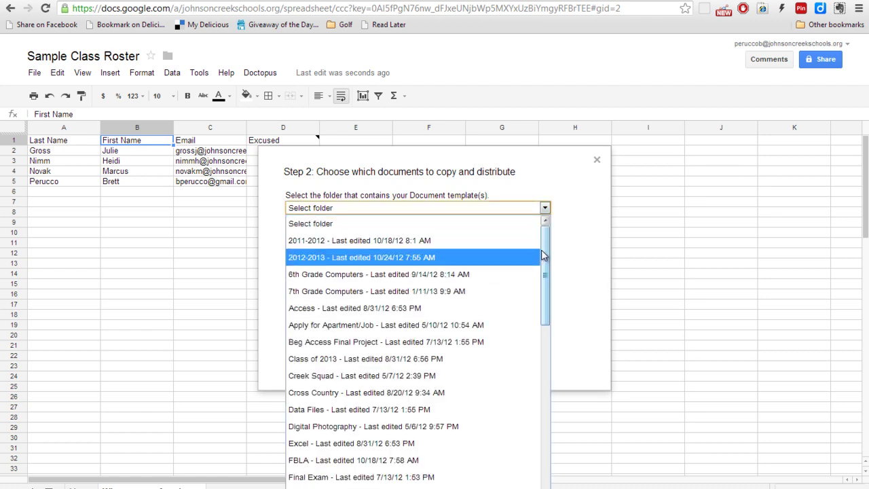
drag(546, 252, 543, 378)
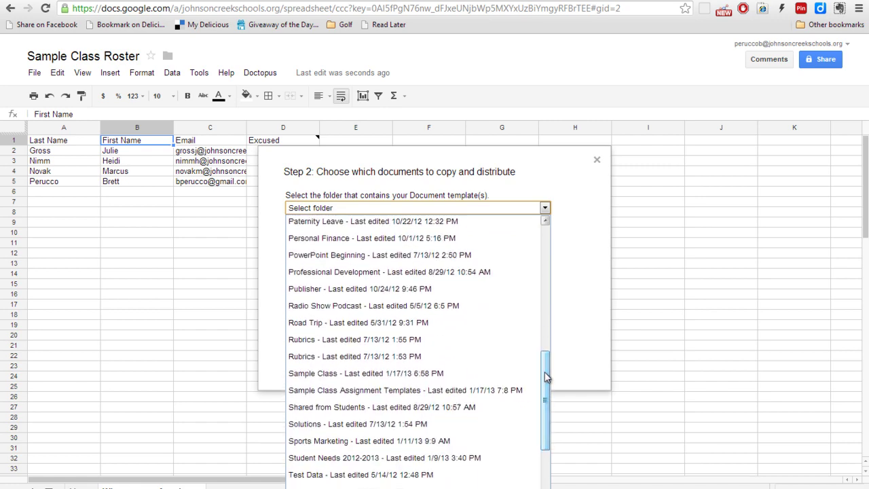
click(368, 390)
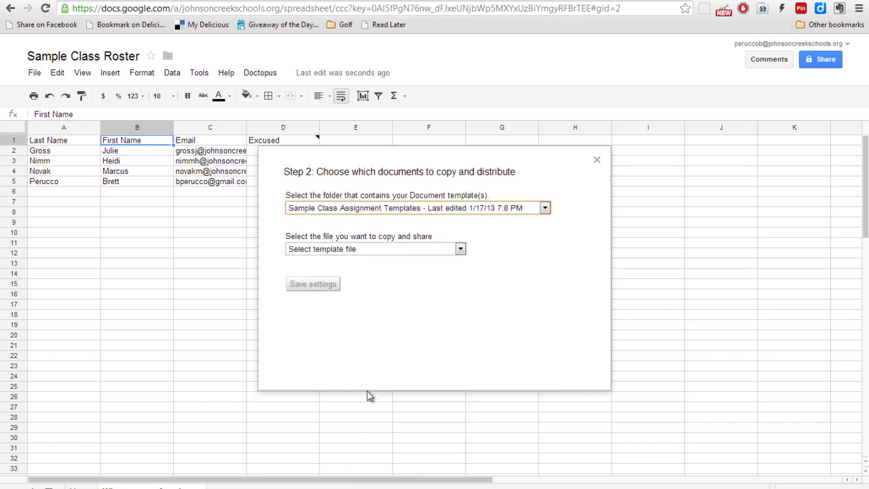
click(410, 254)
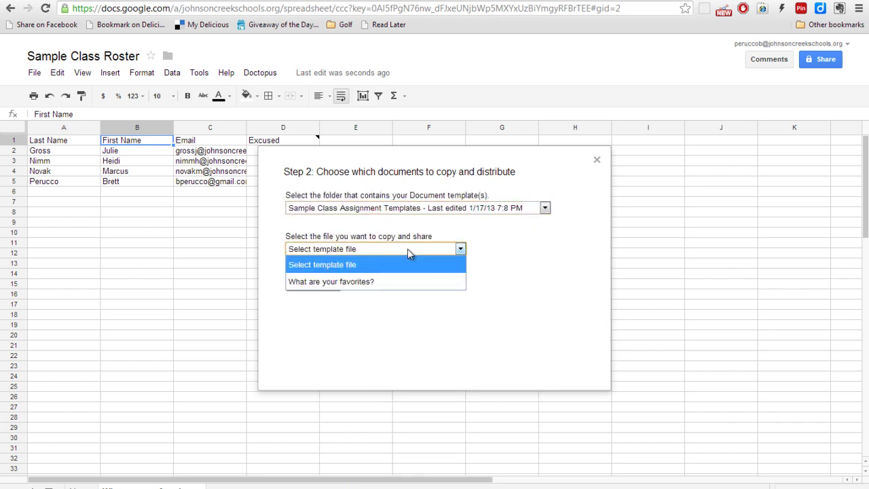
click(364, 285)
Save the template choice and set the destination folder to 'What are your favorites?'
click(324, 288)
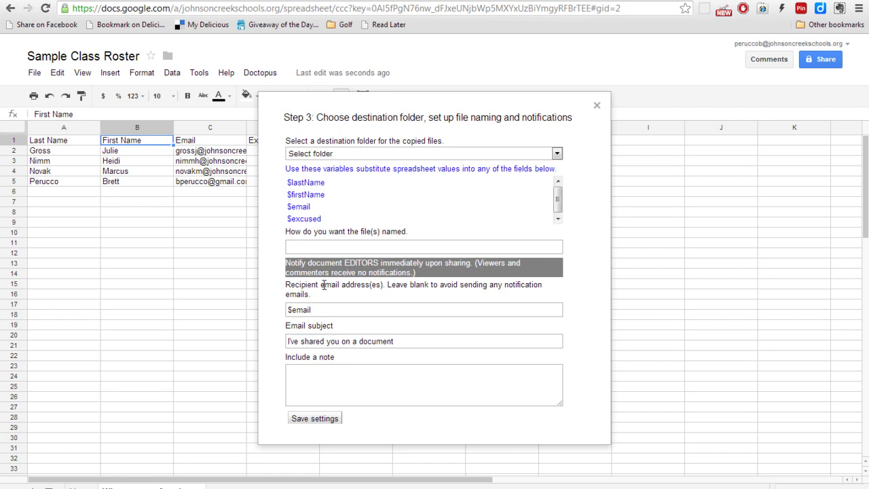
click(356, 154)
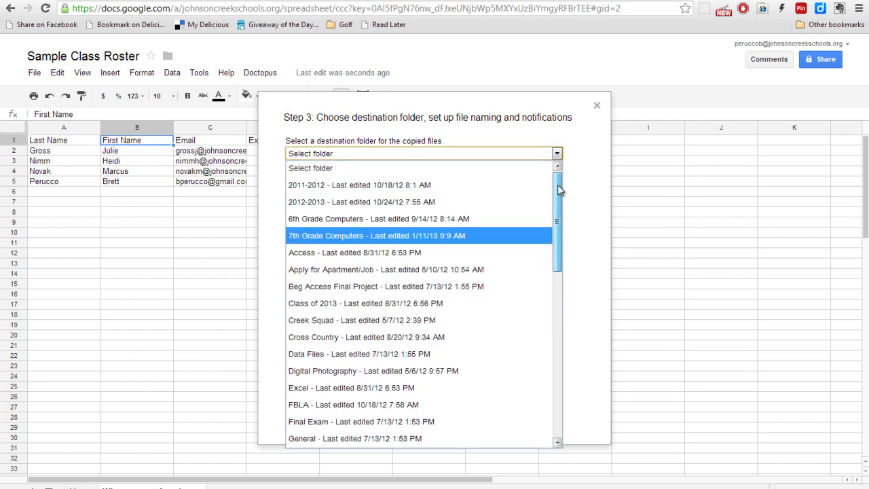
drag(557, 175, 557, 358)
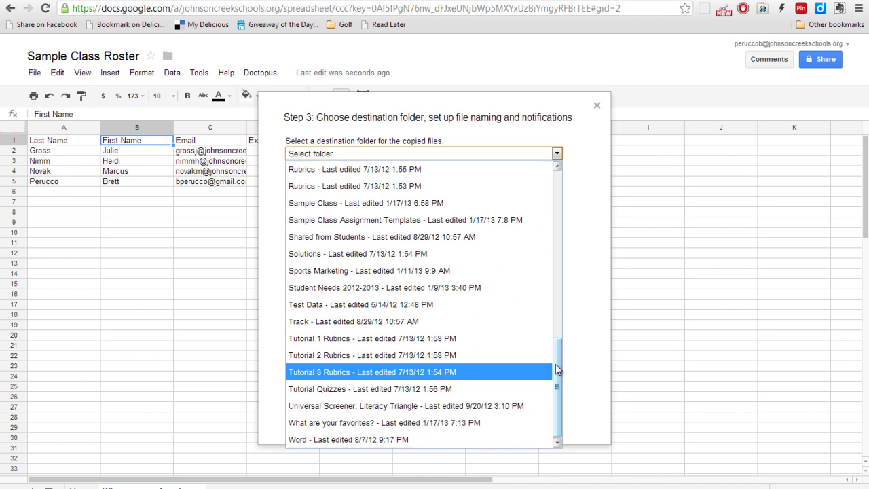
click(403, 424)
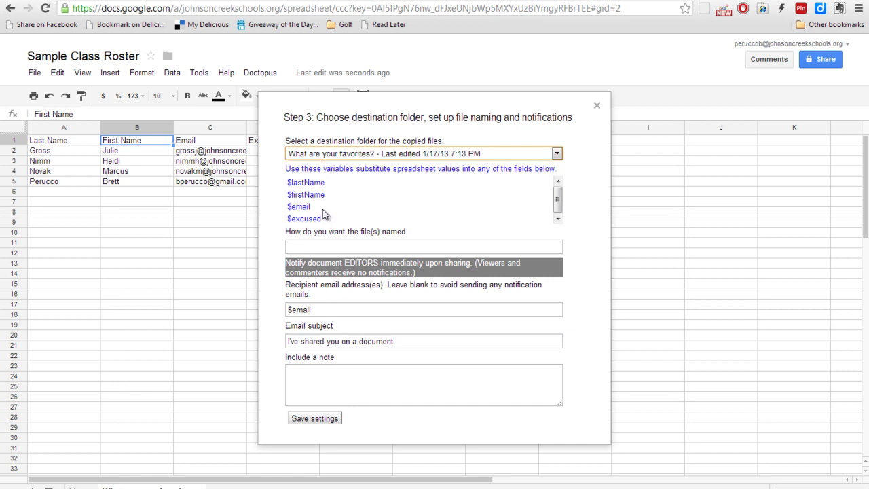
Set the doc file names to '$lastName - What are your favorites?'
drag(328, 183, 323, 220)
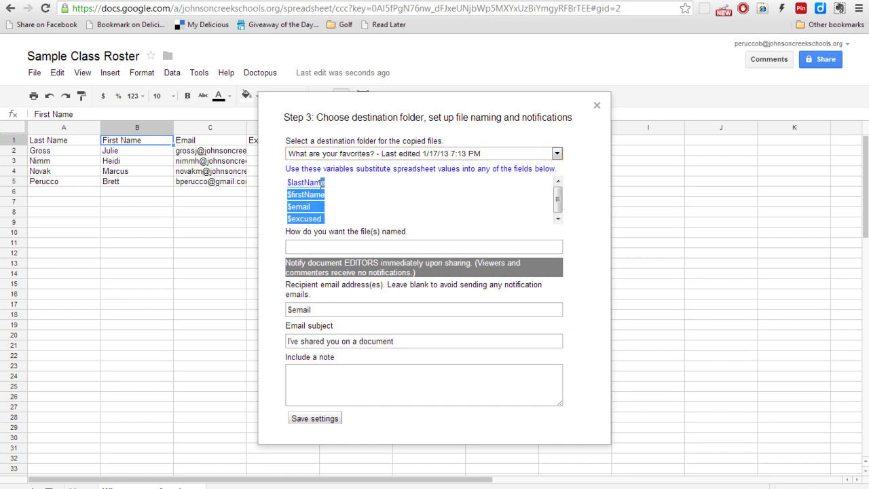
click(343, 194)
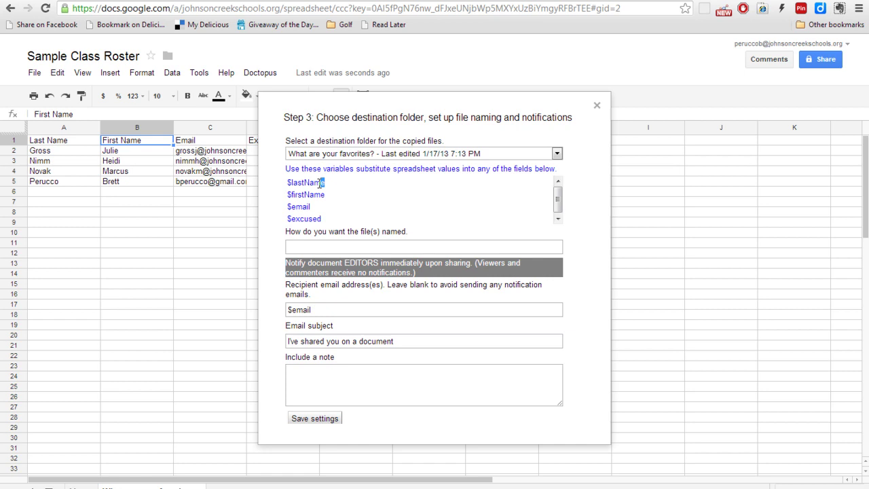
drag(323, 184, 289, 185)
key(ctrl+c)
click(312, 246)
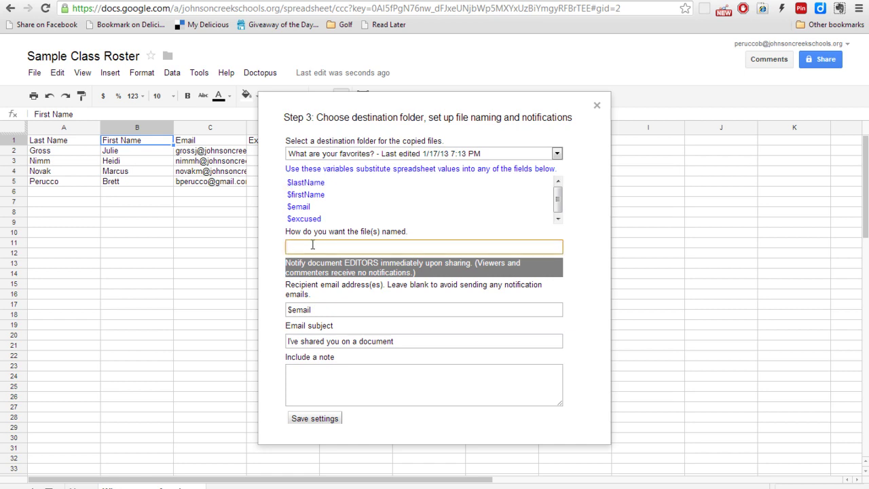
key(ctrl+v)
text(- Wha)
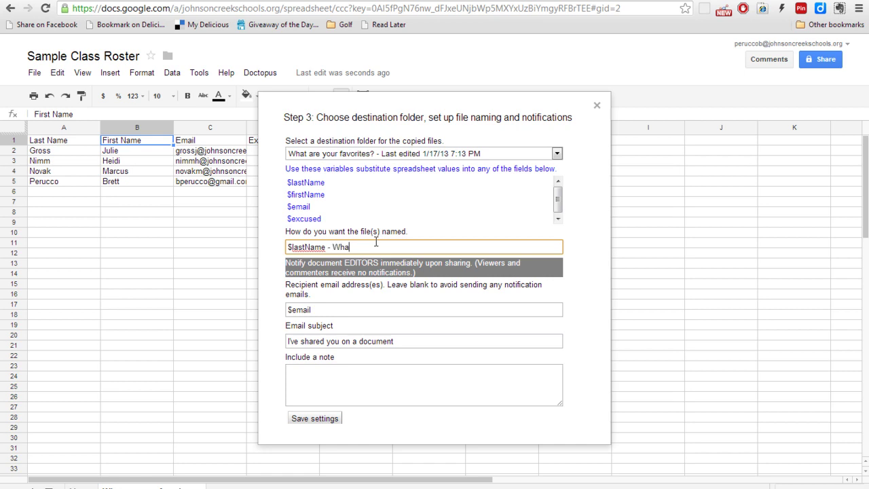
text(t are your favorites?)
Save the destination and naming settings and close the copy-and-share settings review
click(316, 418)
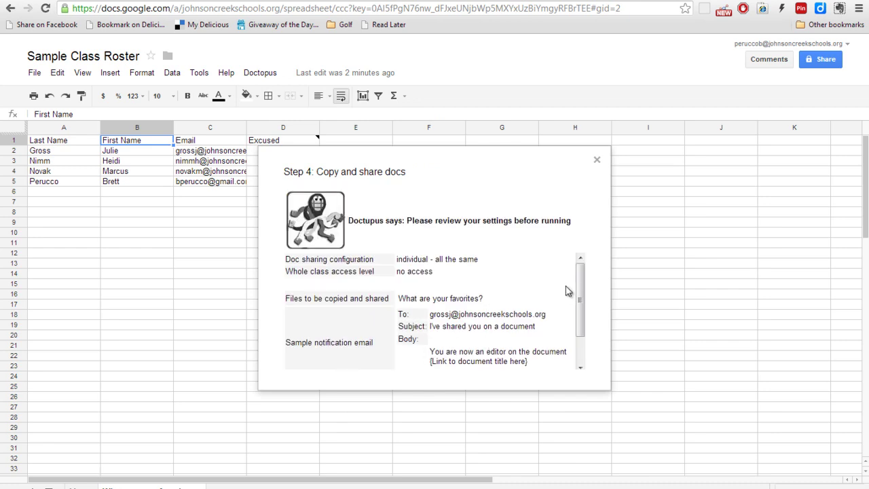
drag(579, 297, 577, 323)
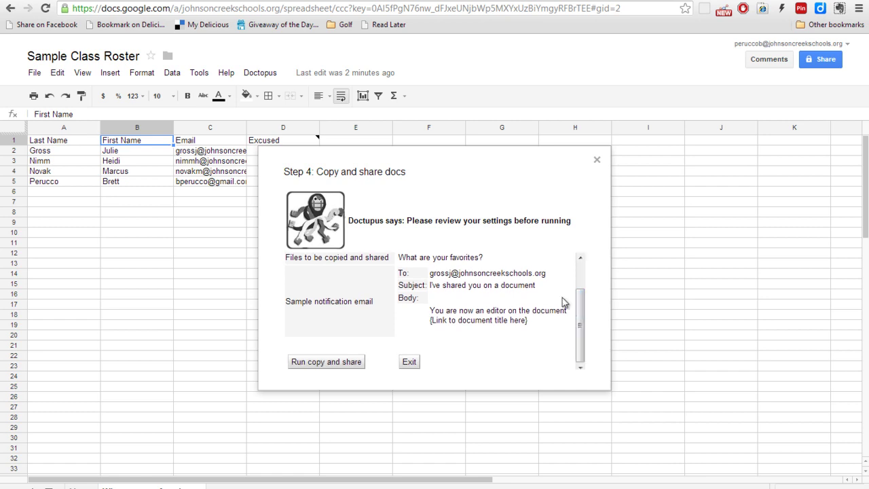
click(408, 363)
Run Doctopus Step 4 copy and share for every student on the roster
click(262, 79)
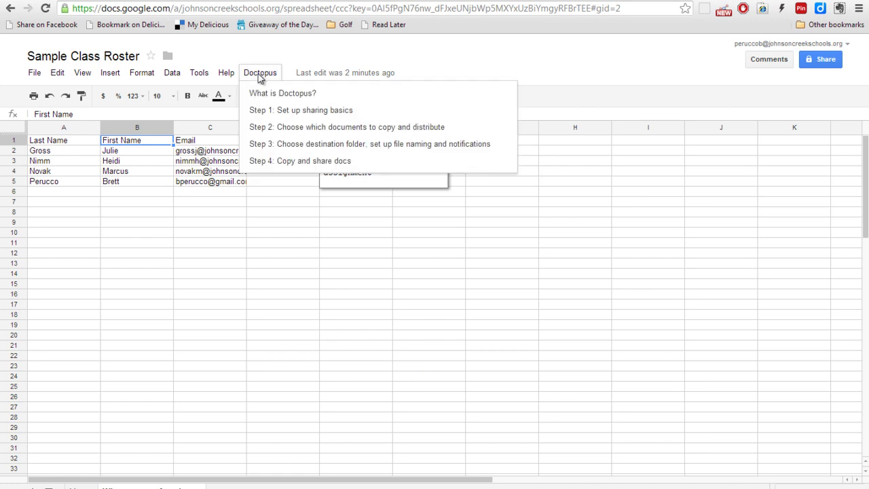
click(294, 165)
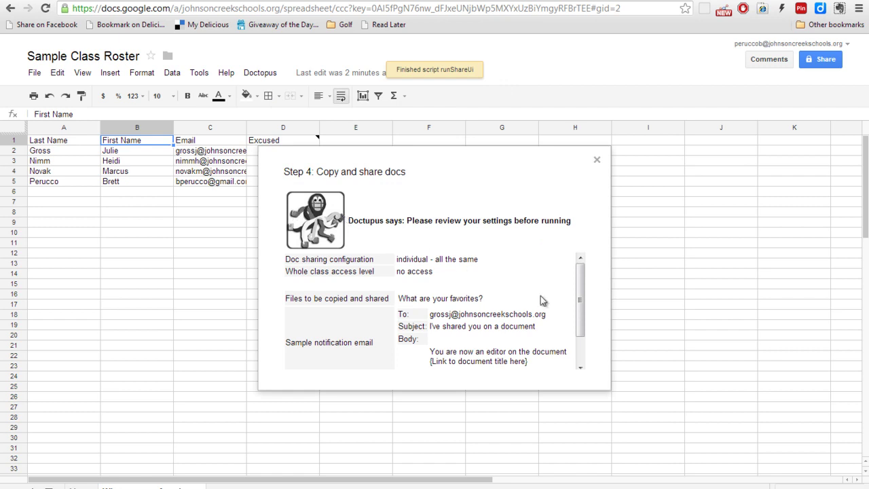
scroll(543, 301, down, 2)
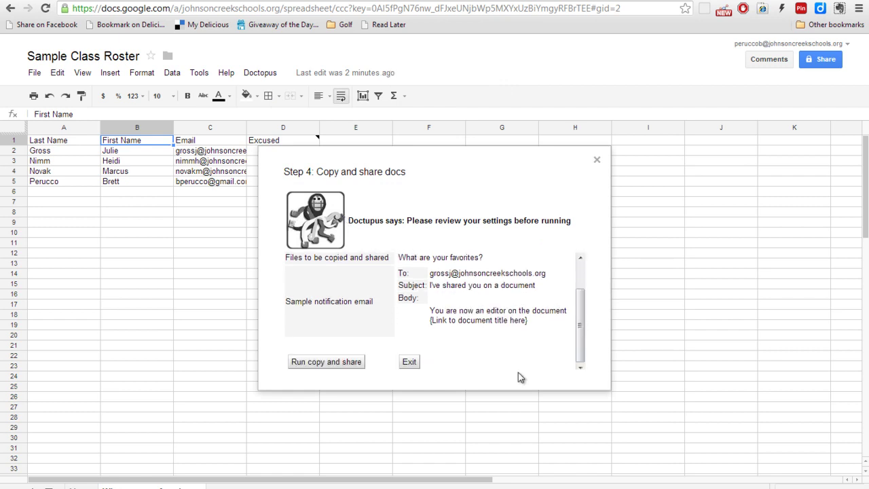
click(339, 367)
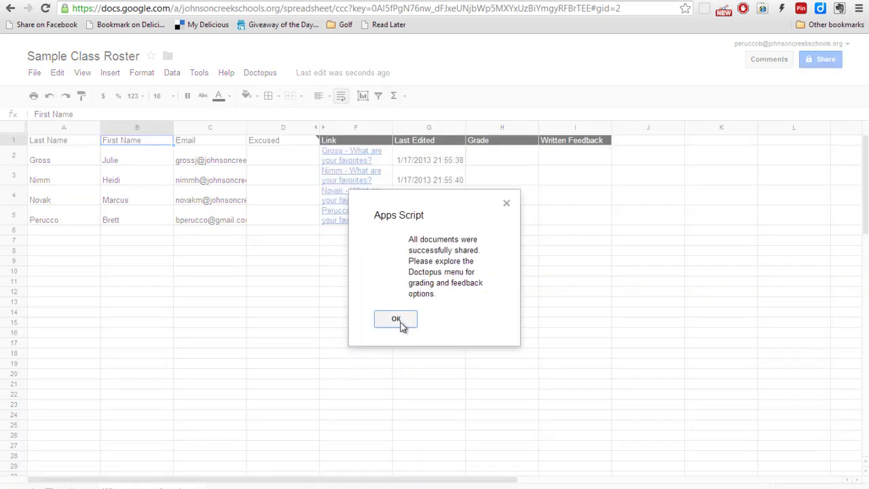
Dismiss the 'All documents were successfully shared' alert with OK
click(401, 322)
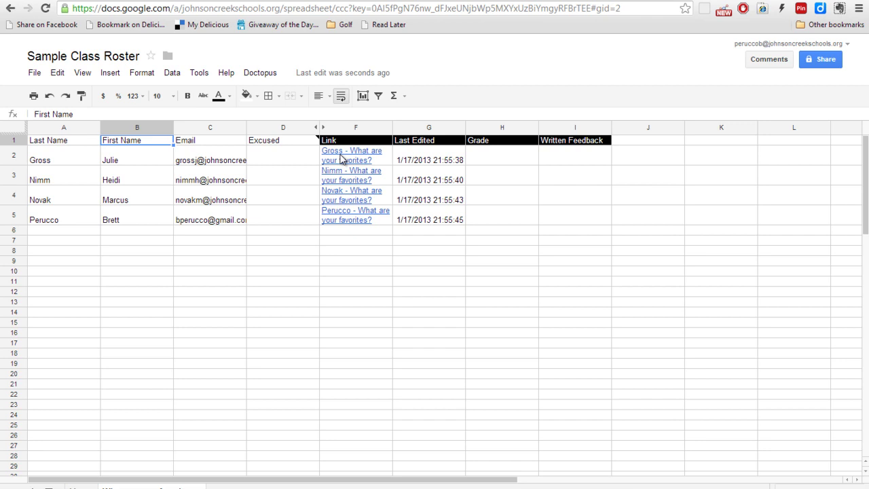
Check the four shared copies in the 'What are your favorites?' Drive folder, then return to the roster
key(ctrl+w)
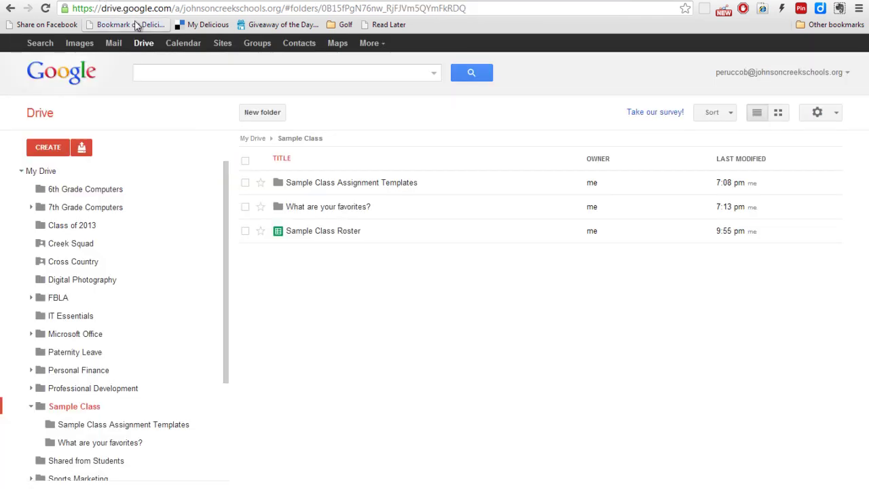
click(321, 208)
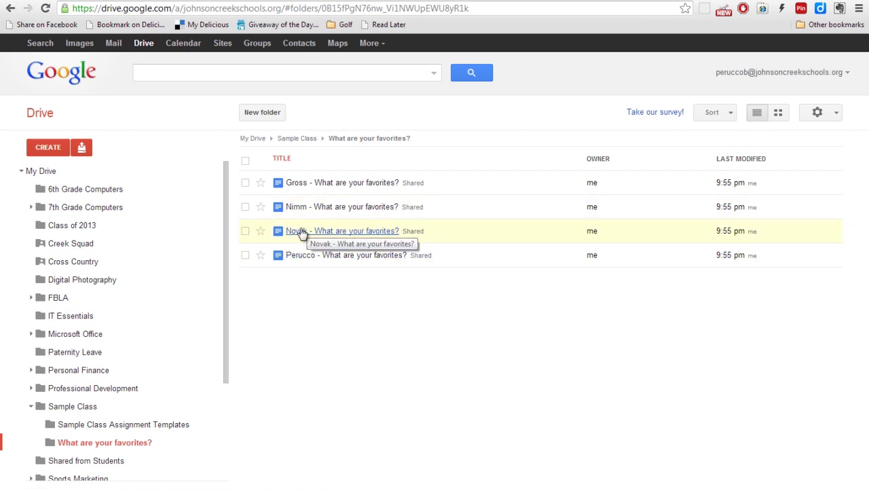
key(ctrl+Tab)
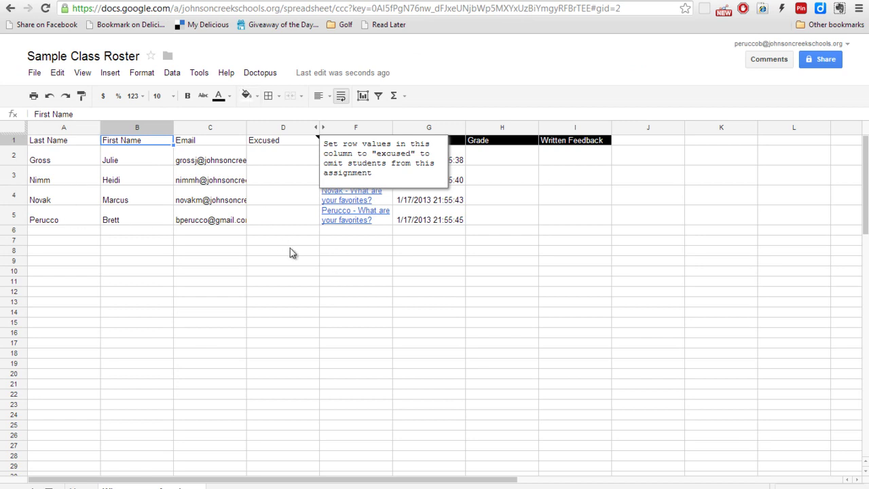
Dismiss the column note and switch to the student's Drive 'Shared with me' window
click(462, 260)
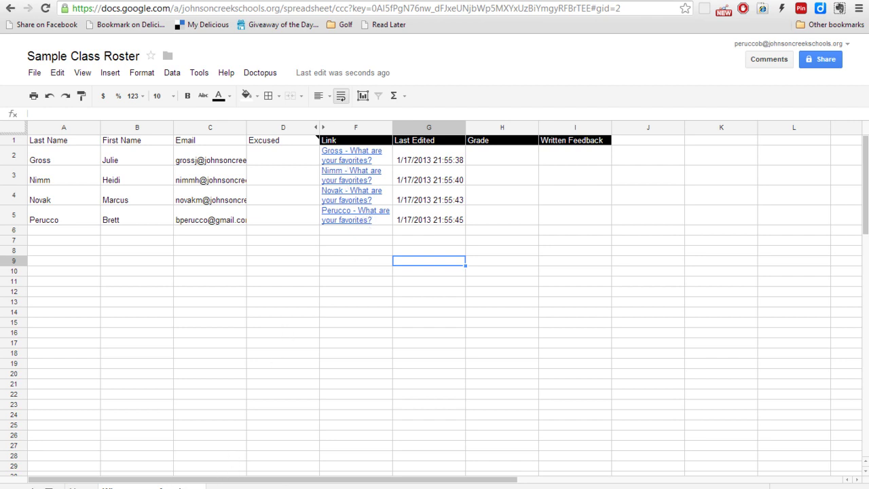
key(alt+Tab)
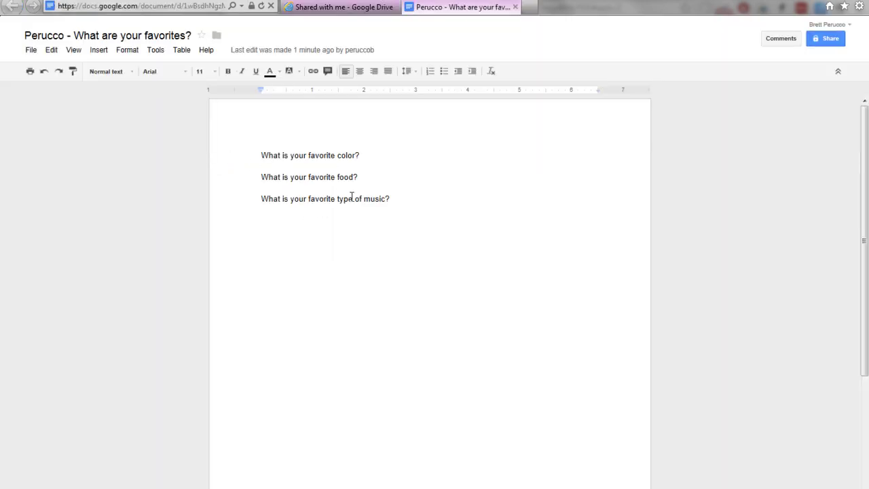
Fill in the student copy's answers Blue, Pizza and Jazz, then close the document
click(375, 153)
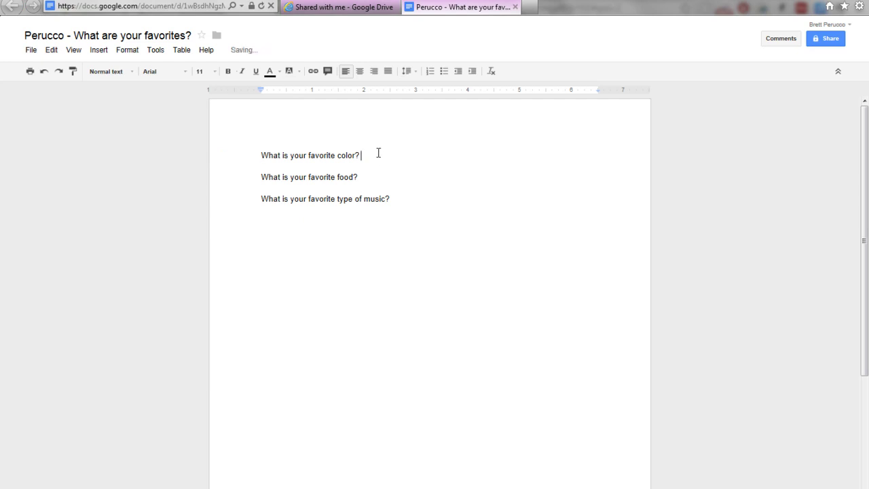
click(378, 180)
text(Jazz)
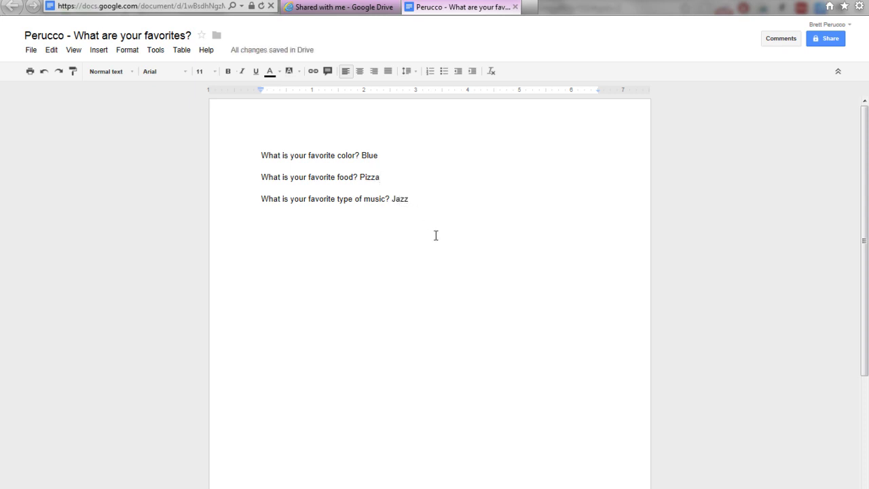
click(515, 6)
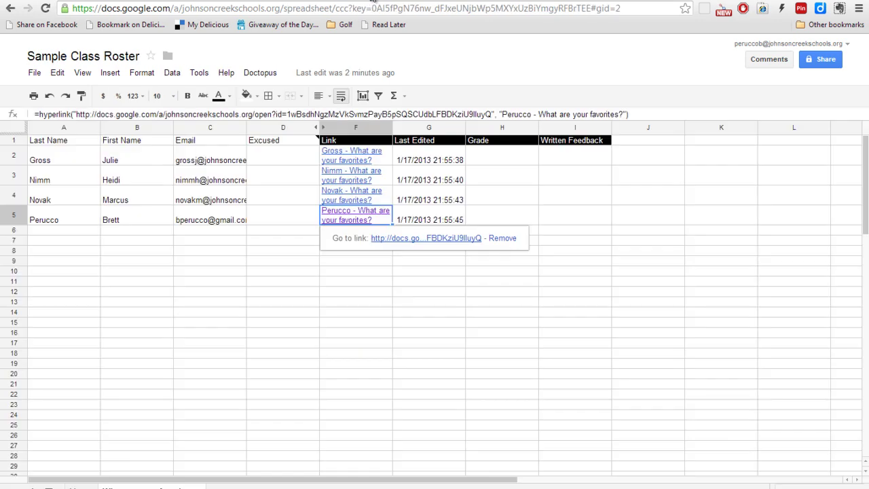
Enter grade B in H5 and the feedback 'I don't really like blue.' in I5
click(360, 0)
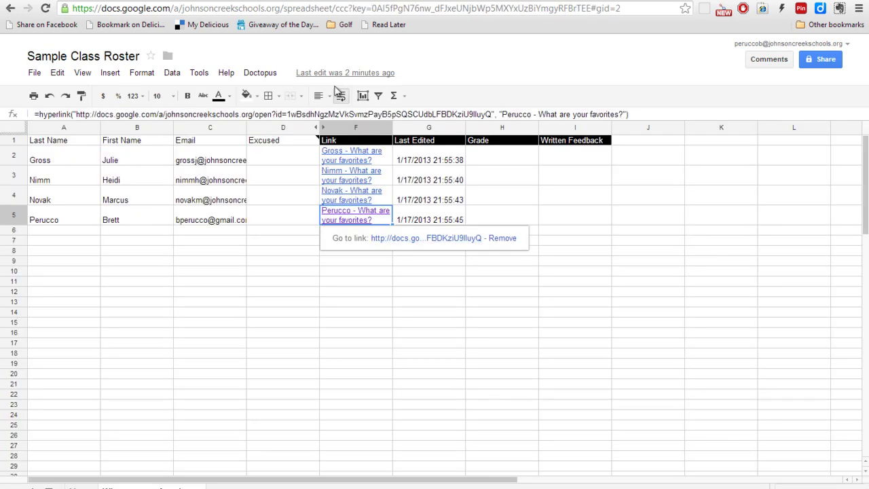
click(372, 325)
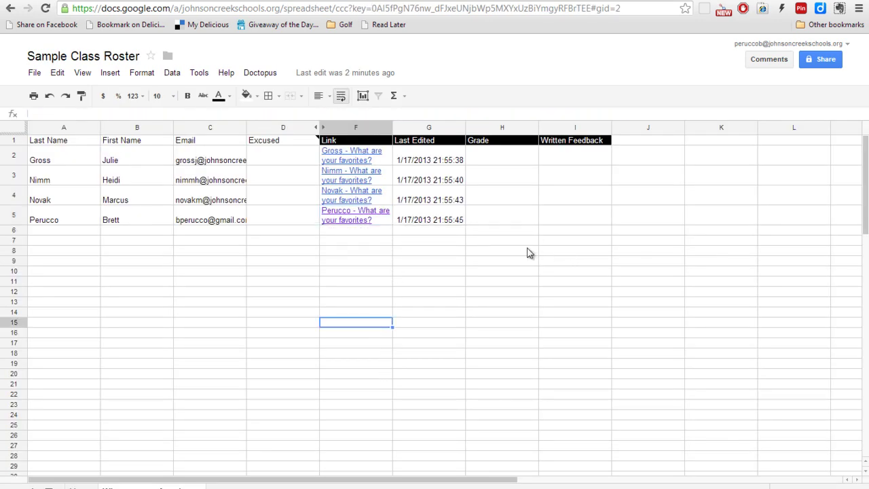
click(518, 222)
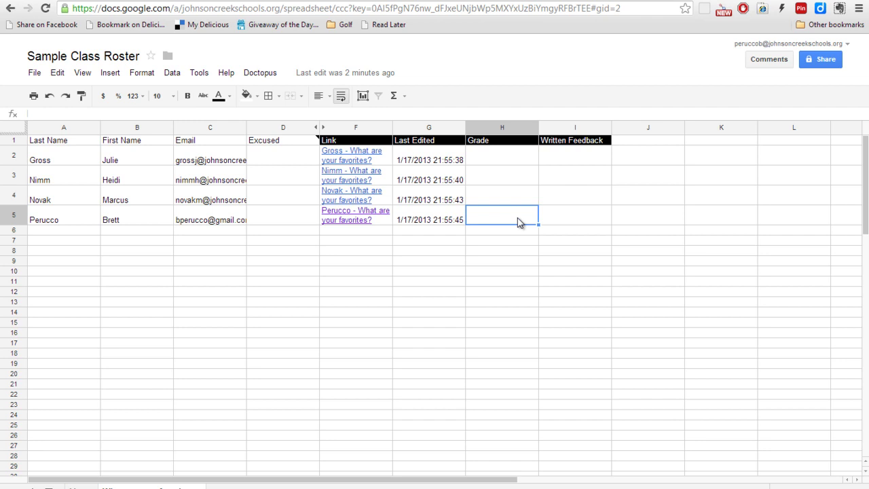
text(B)
click(567, 219)
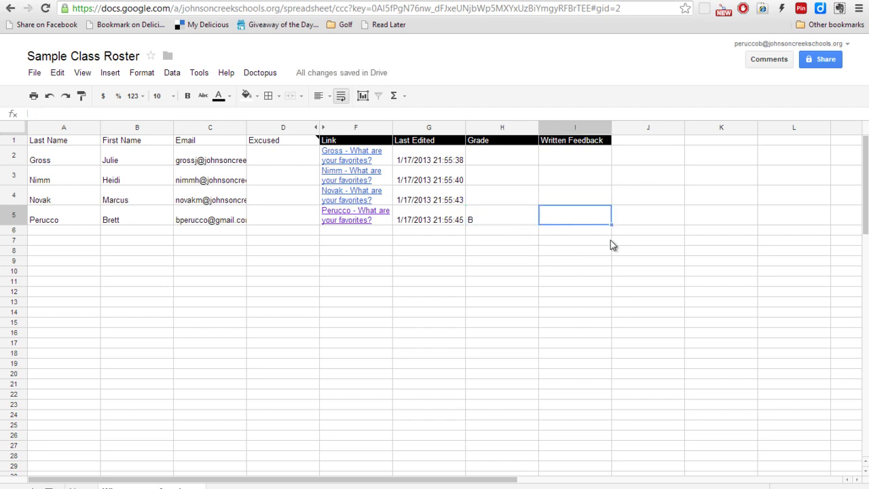
text(I don't really li)
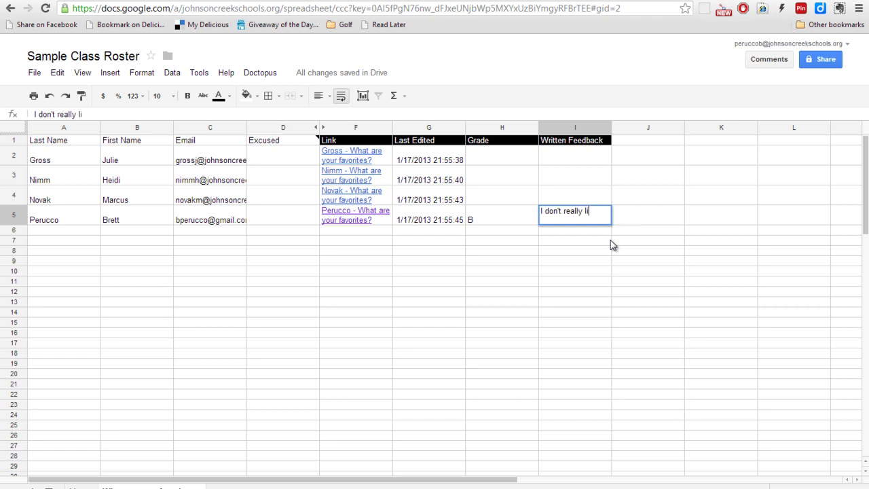
text(ke blue.)
key(Return)
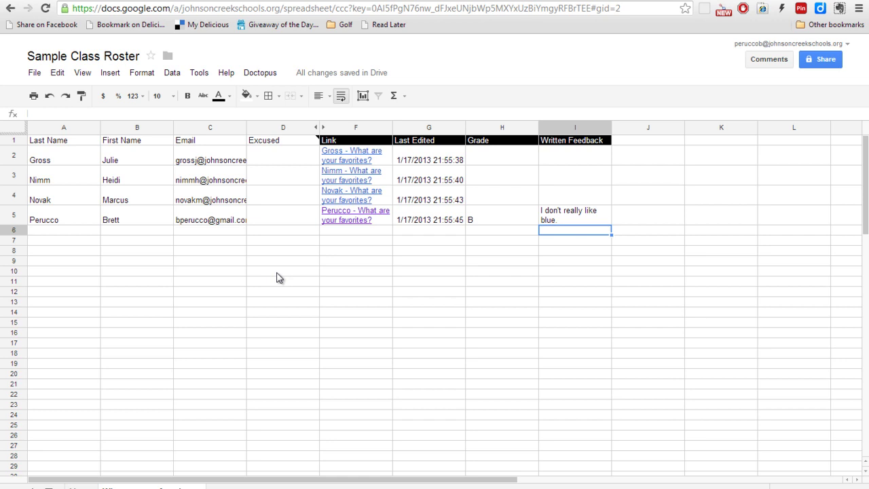
Run Doctopus 'Embargo for grading' to set all student editors to view only, and confirm
click(259, 73)
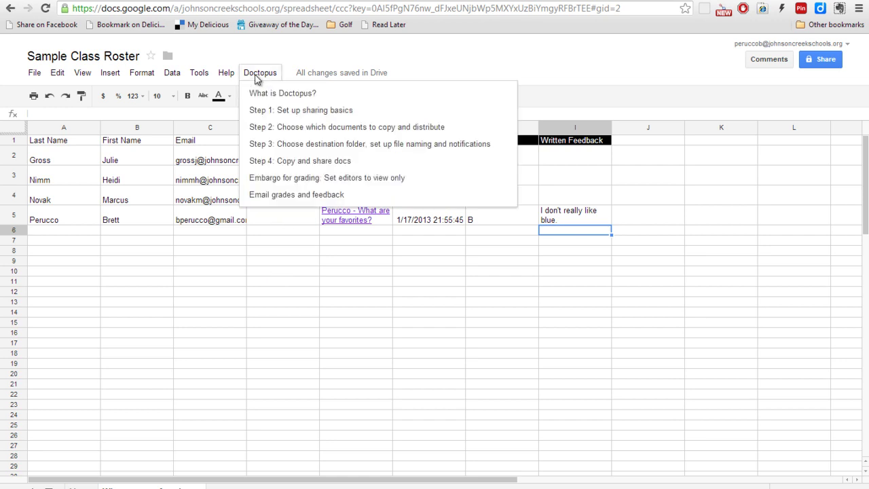
click(375, 181)
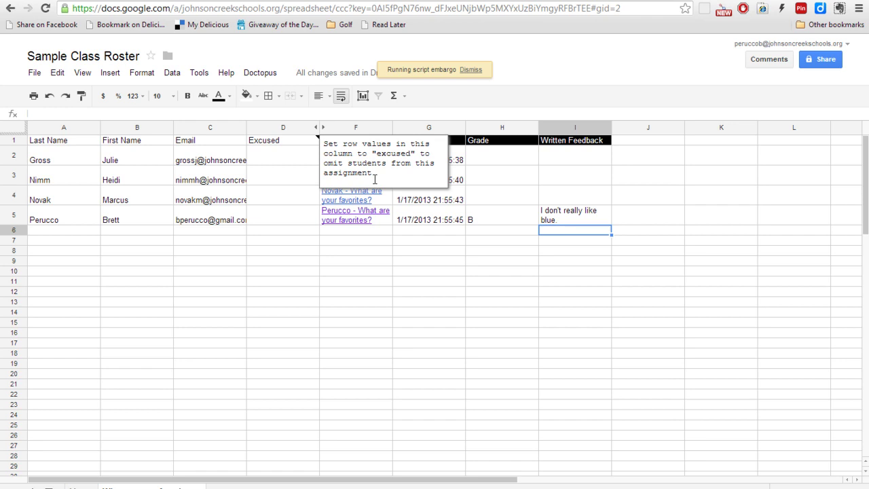
click(393, 314)
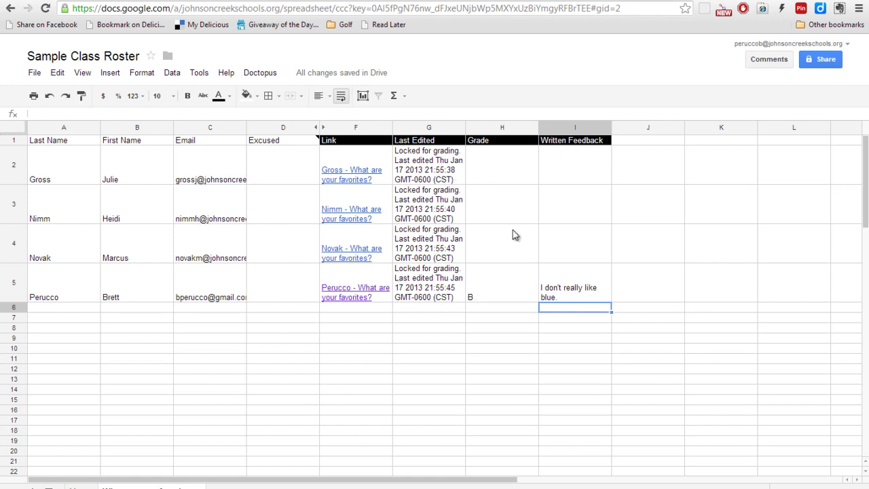
click(253, 75)
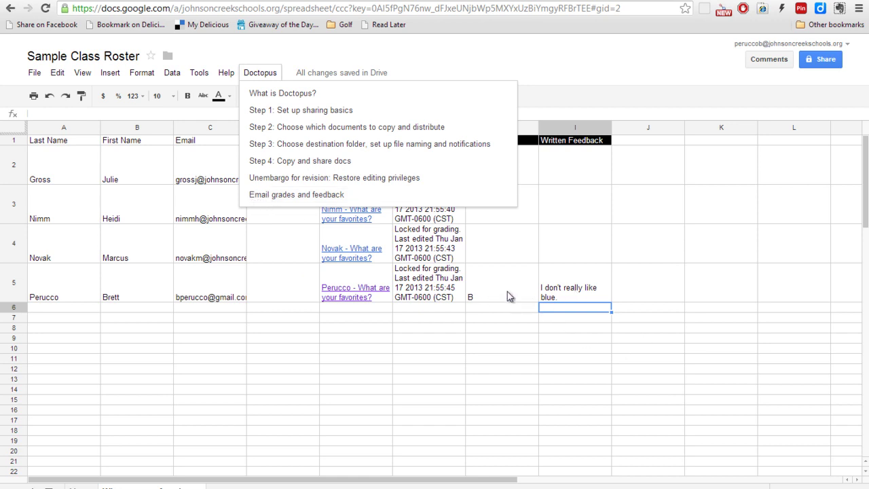
click(305, 195)
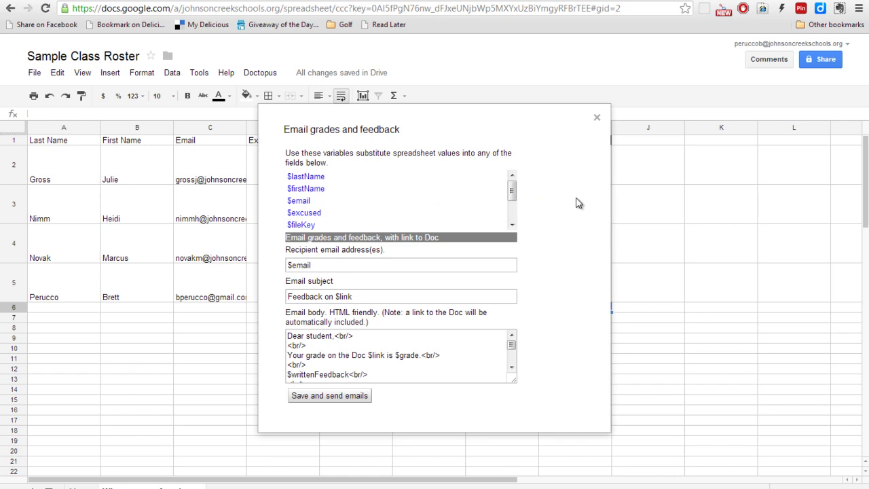
click(596, 117)
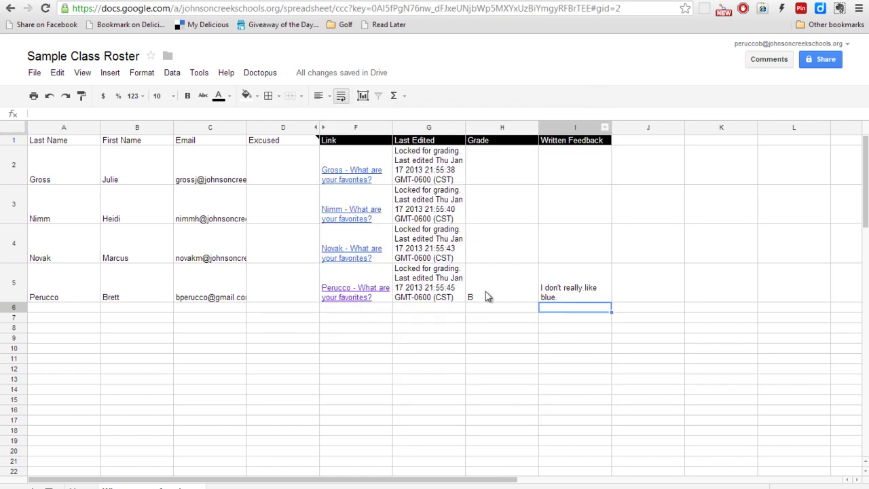